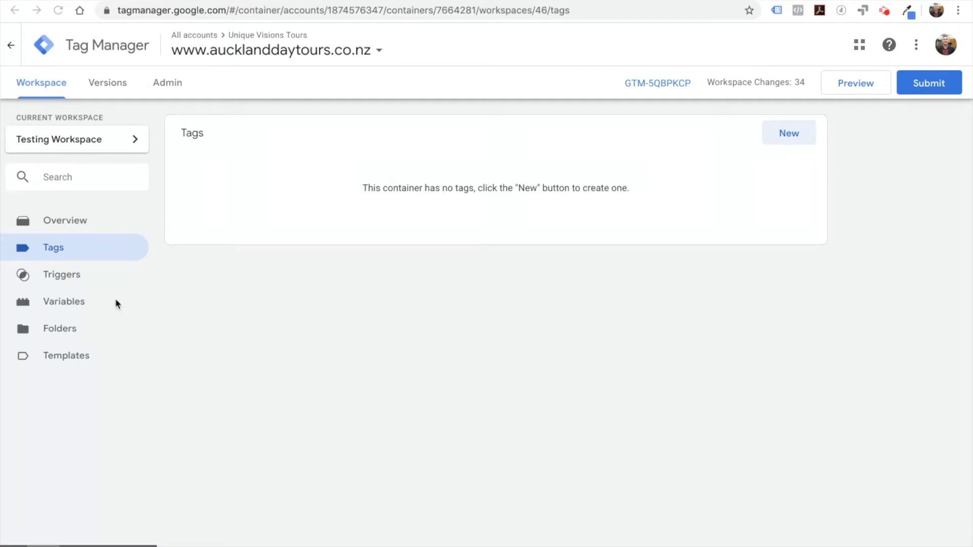
Create a new user-defined variable and name it "Google Analytics Test tag Variable"
{"action": "left_click", "coordinate": [70, 300]}
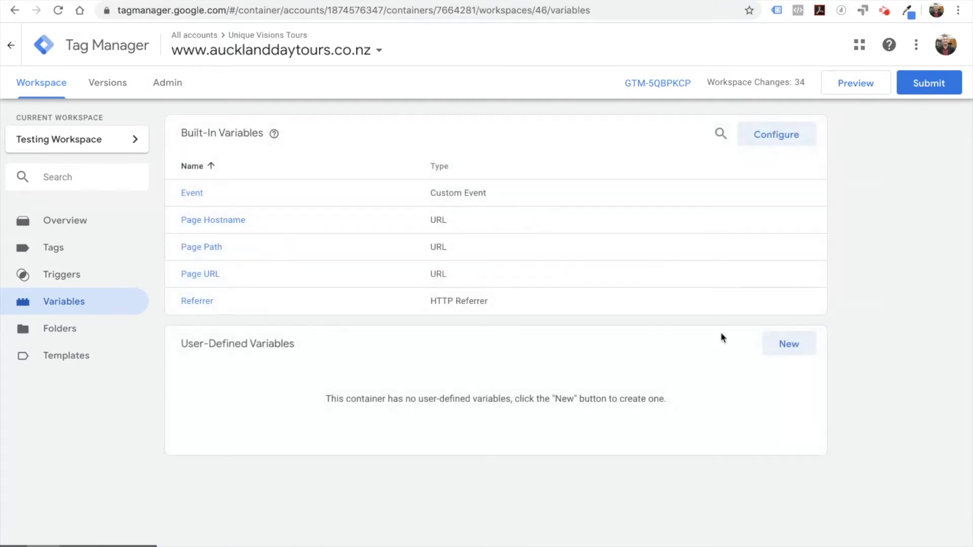
{"action": "left_click", "coordinate": [789, 349]}
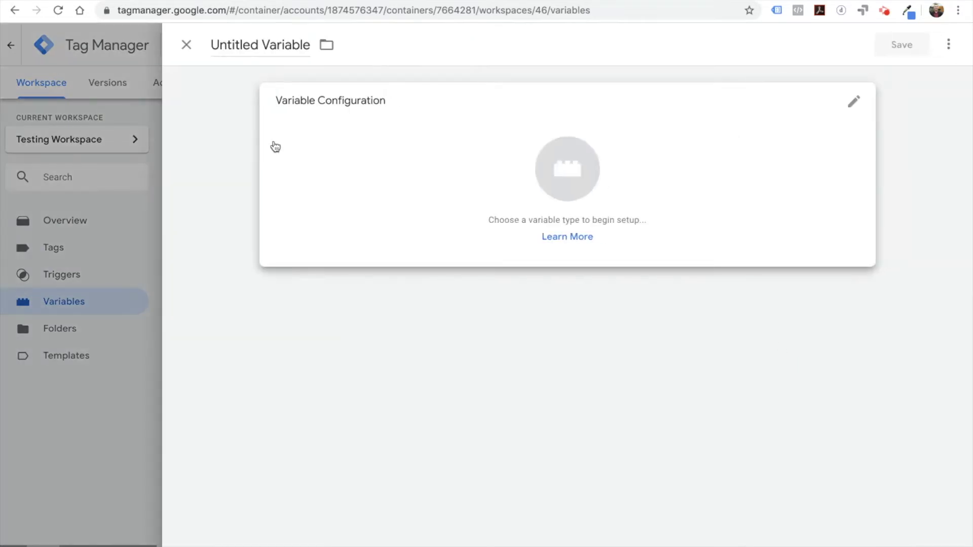
{"action": "left_click_drag", "start_coordinate": [257, 45], "coordinate": [215, 46]}
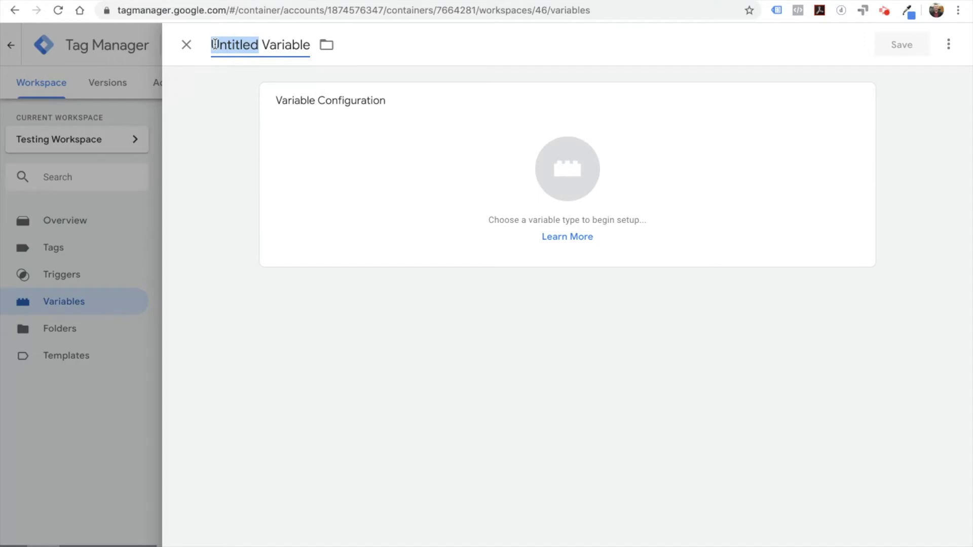
{"action": "type", "text": "Google An"}
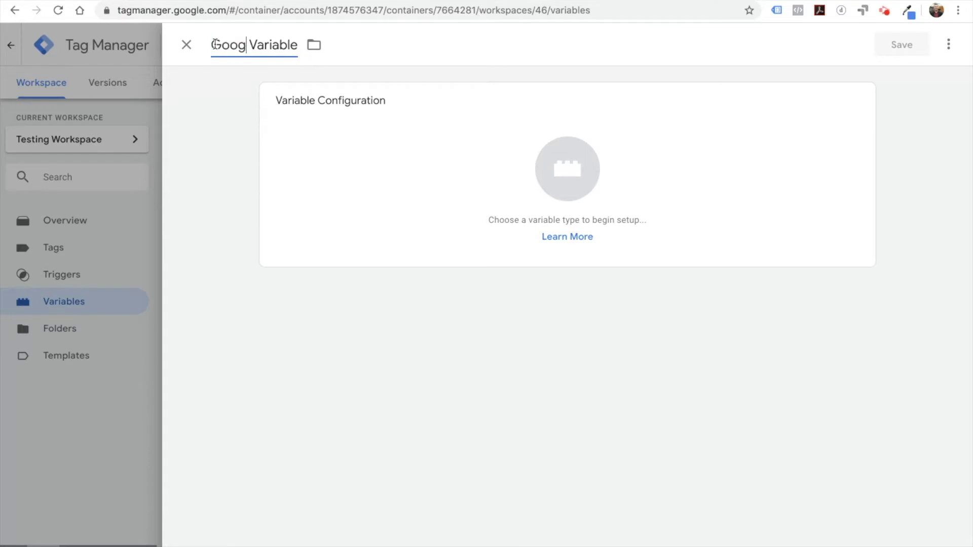
{"action": "type", "text": "alytics "}
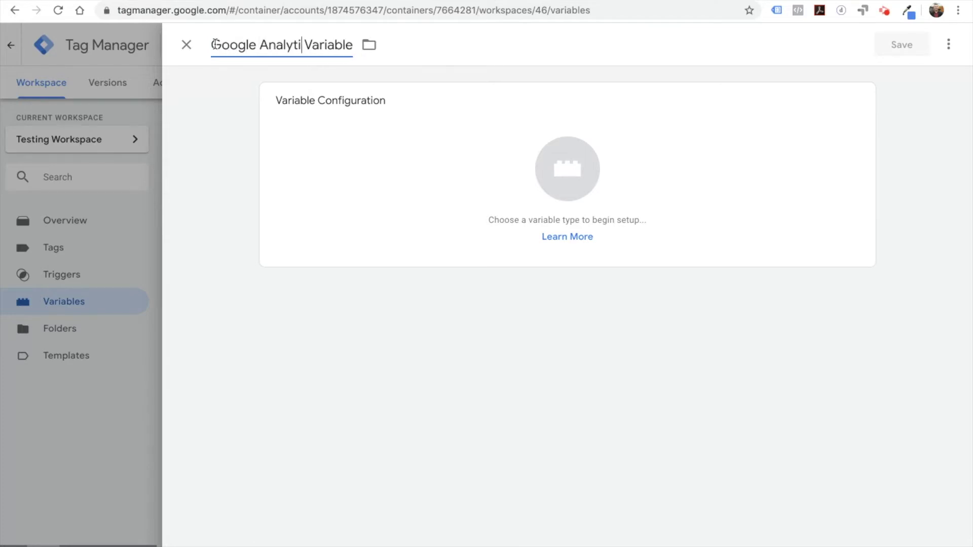
{"action": "type", "text": "Test tag"}
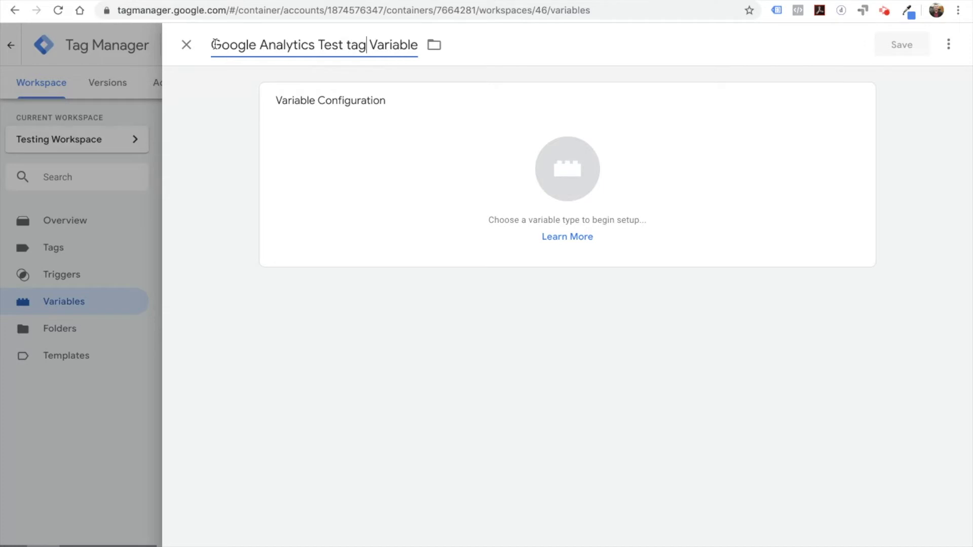
Set the variable type to Google Analytics Settings
{"action": "left_click", "coordinate": [566, 162]}
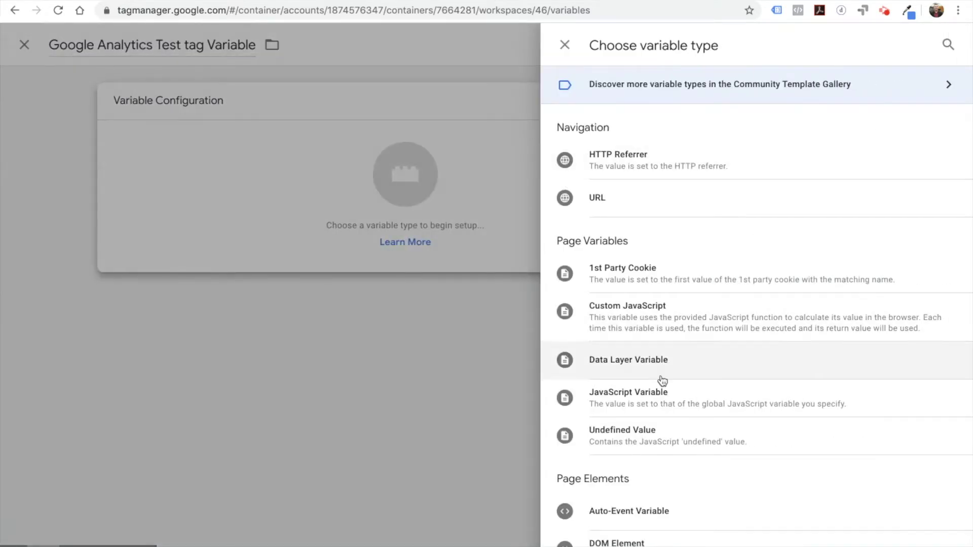
{"action": "scroll", "coordinate": [657, 378], "scroll_direction": "down", "scroll_amount": 4}
{"action": "scroll", "coordinate": [666, 393], "scroll_direction": "down", "scroll_amount": 5}
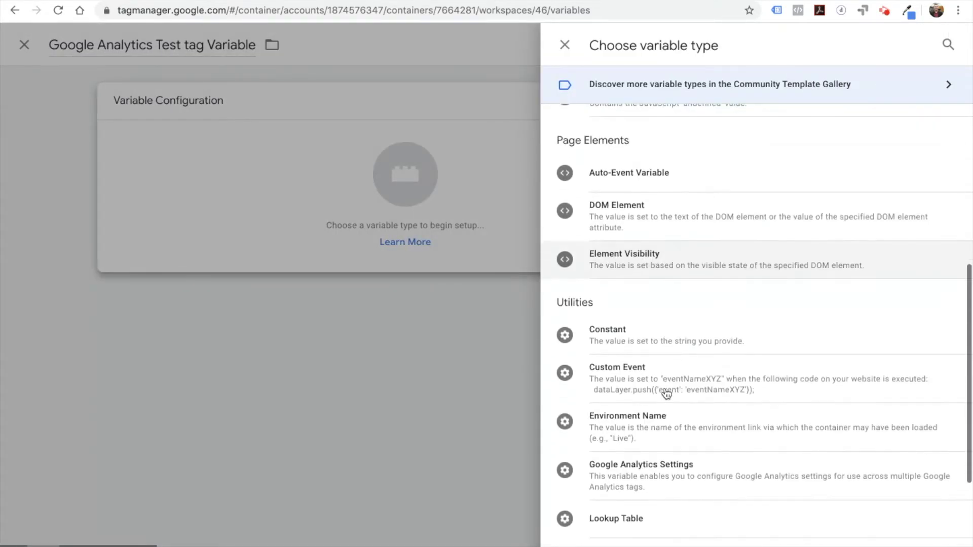
{"action": "scroll", "coordinate": [665, 394], "scroll_direction": "down", "scroll_amount": 1}
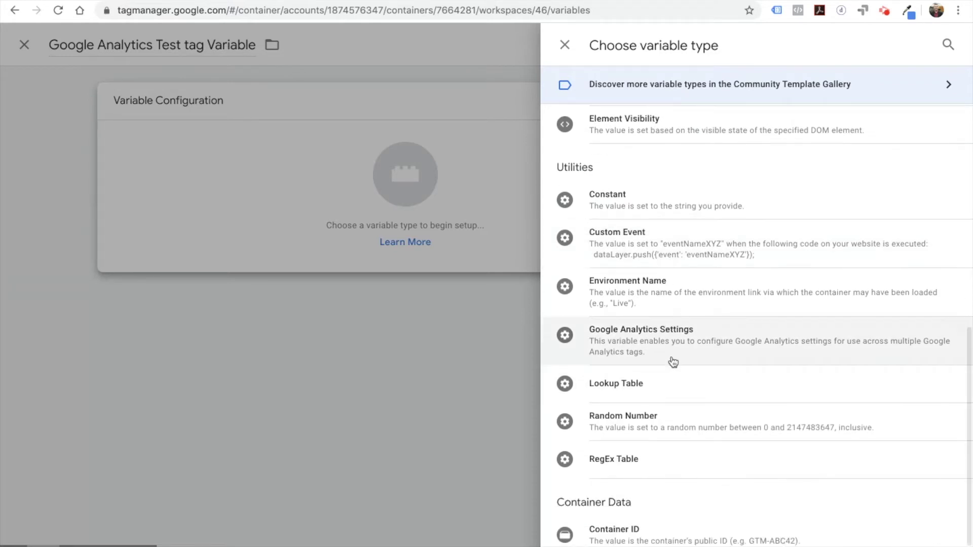
{"action": "left_click", "coordinate": [687, 341]}
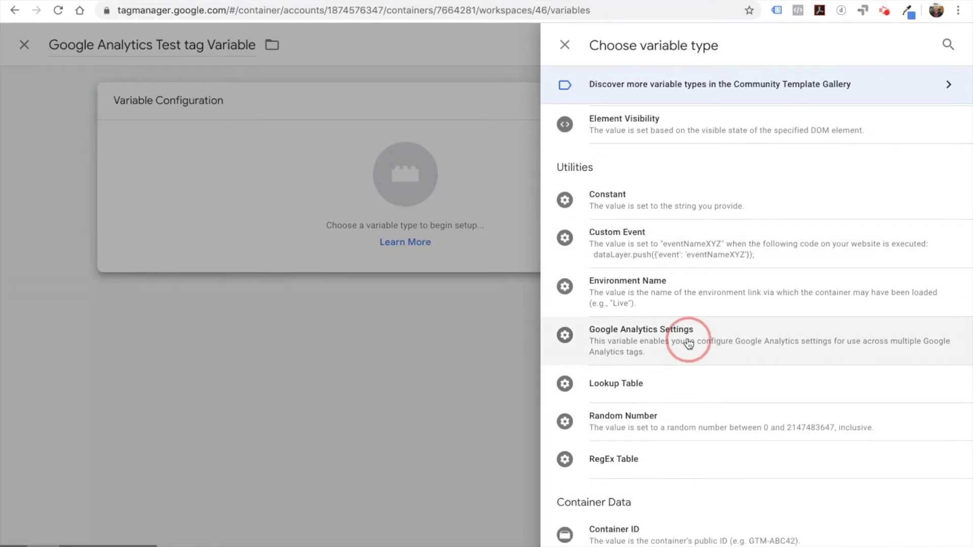
Enter UA-123-4567 as the variable's tracking ID and keep the cookie domain on auto
{"action": "left_click", "coordinate": [372, 239]}
{"action": "type", "text": "UA-123"}
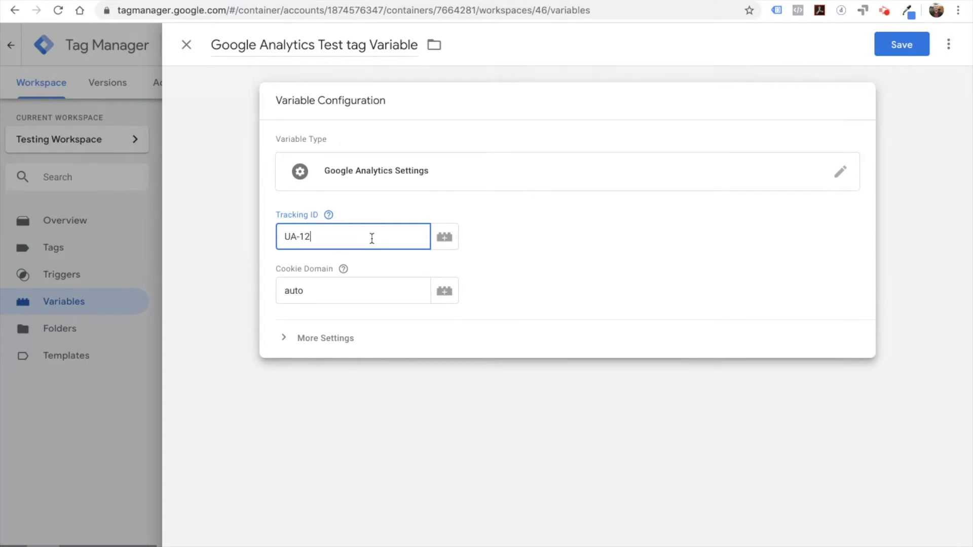
{"action": "type", "text": "-4567"}
{"action": "left_click", "coordinate": [340, 295]}
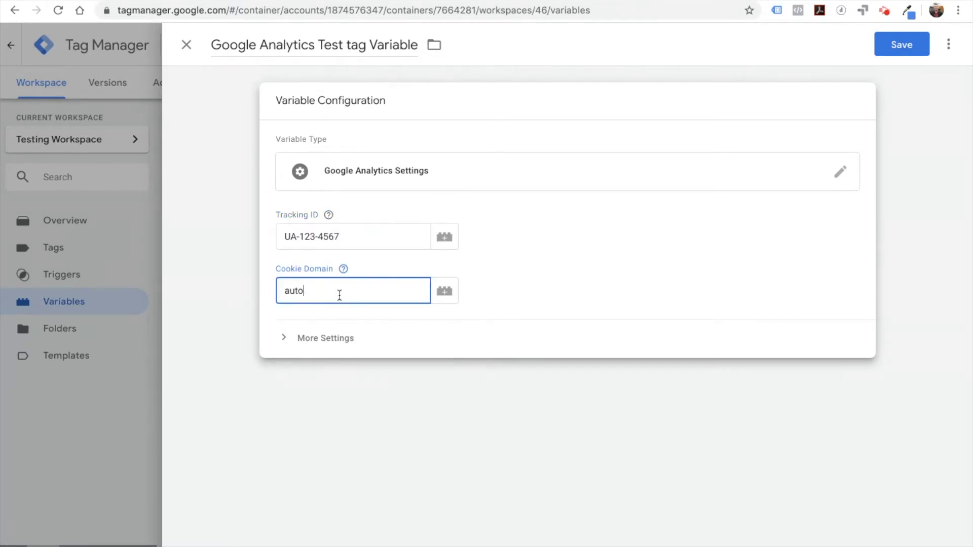
Expand the variable's additional settings to show the Cross Domain Tracking options
{"action": "left_click", "coordinate": [317, 348]}
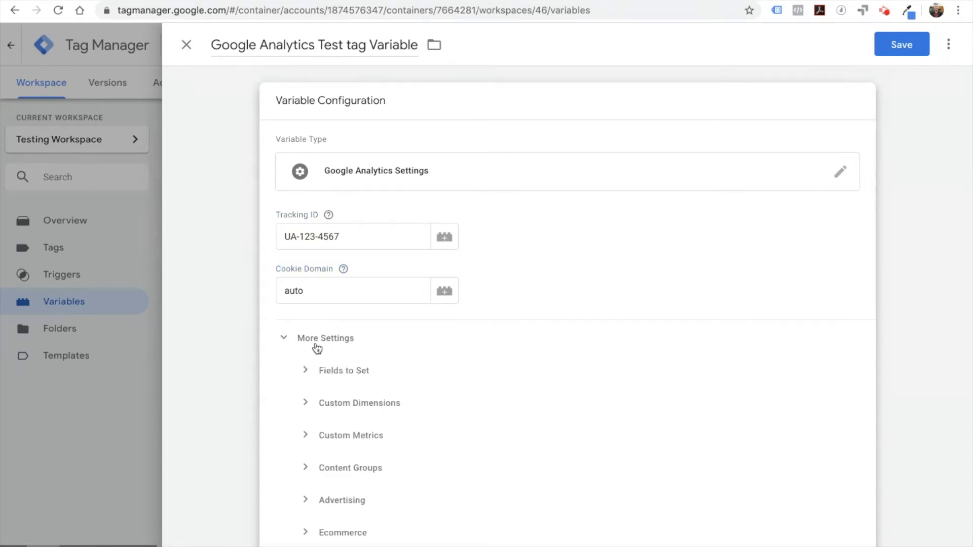
{"action": "scroll", "coordinate": [317, 349], "scroll_direction": "down", "scroll_amount": 1}
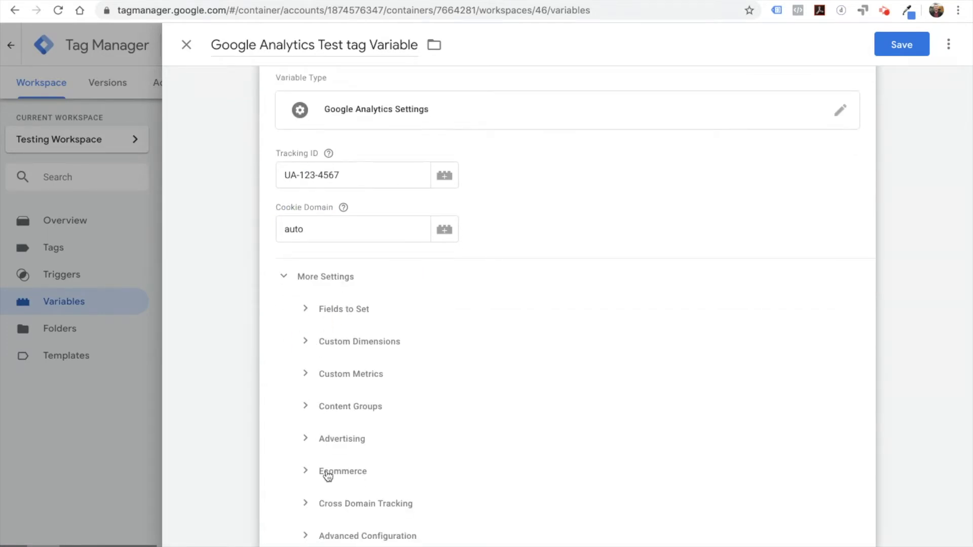
{"action": "left_click", "coordinate": [327, 501]}
{"action": "scroll", "coordinate": [327, 499], "scroll_direction": "down", "scroll_amount": 3}
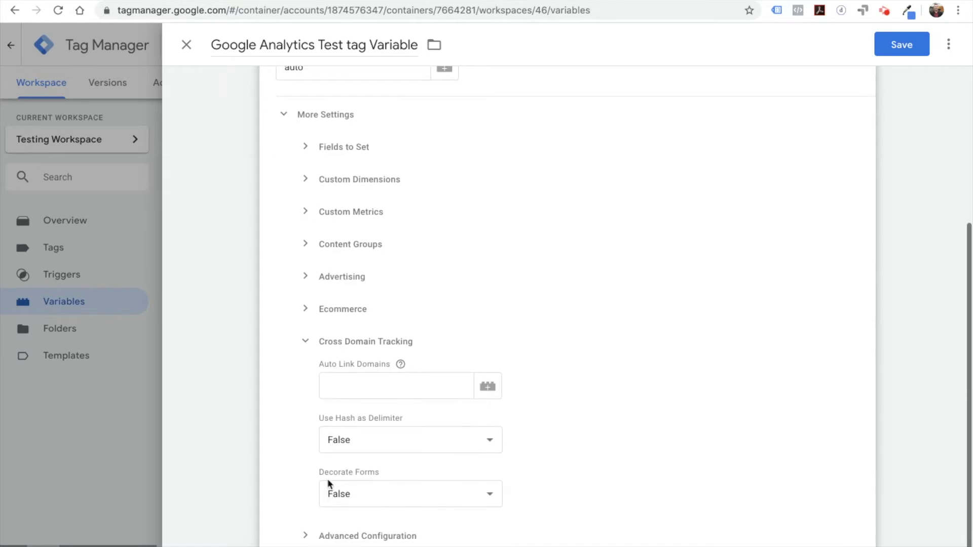
Copy the tour website's address into Auto Link Domains and trim it to aucklanddaytours.co.nz, followed by a comma
{"action": "left_click", "coordinate": [363, 379]}
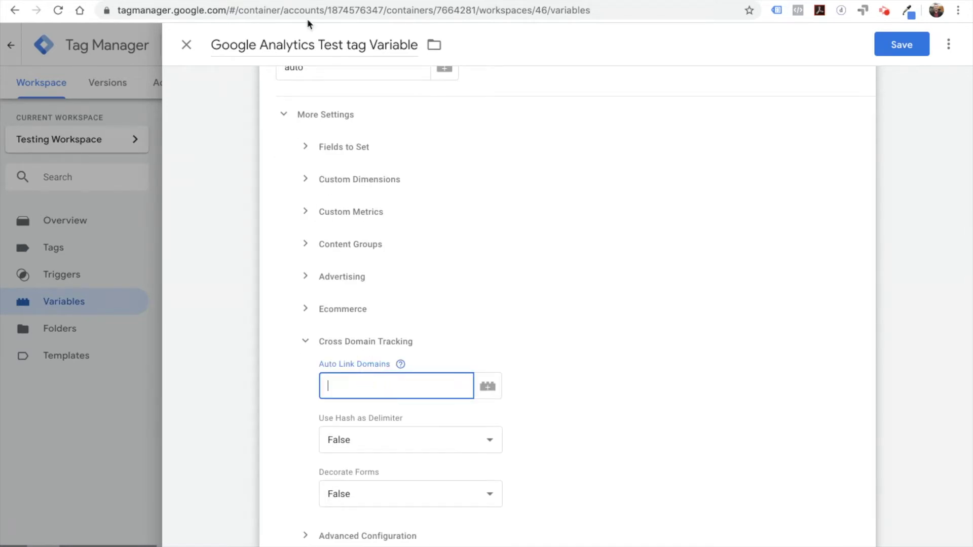
{"action": "key", "text": "ctrl+Tab"}
{"action": "left_click", "coordinate": [227, 11]}
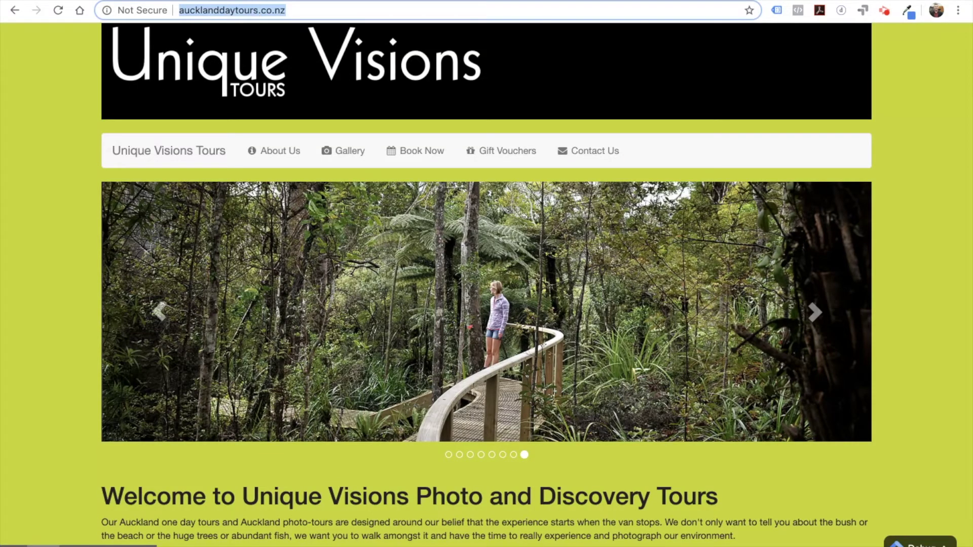
{"action": "key", "text": "ctrl+shift+Tab"}
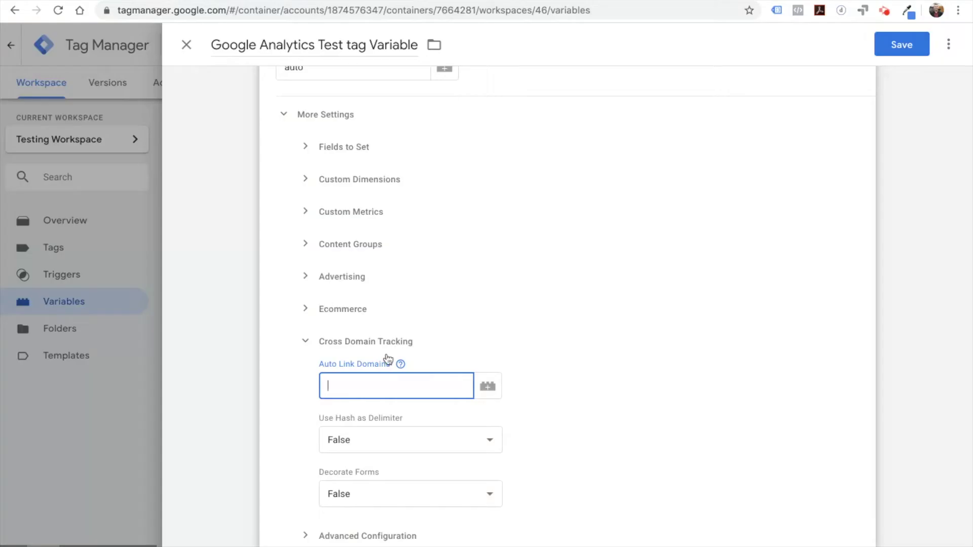
{"action": "key", "text": "ctrl+v"}
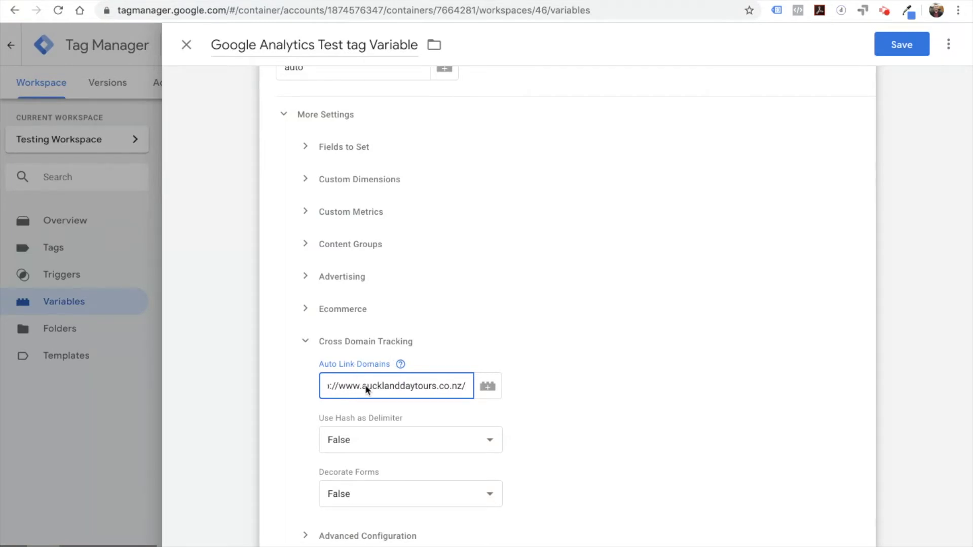
{"action": "key", "text": "BackSpace"}
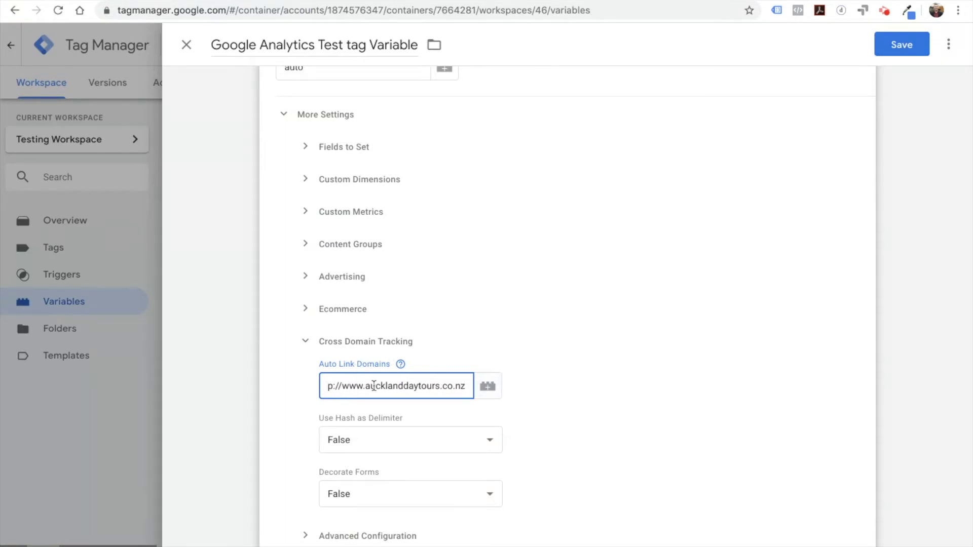
{"action": "left_click_drag", "start_coordinate": [367, 386], "coordinate": [295, 387]}
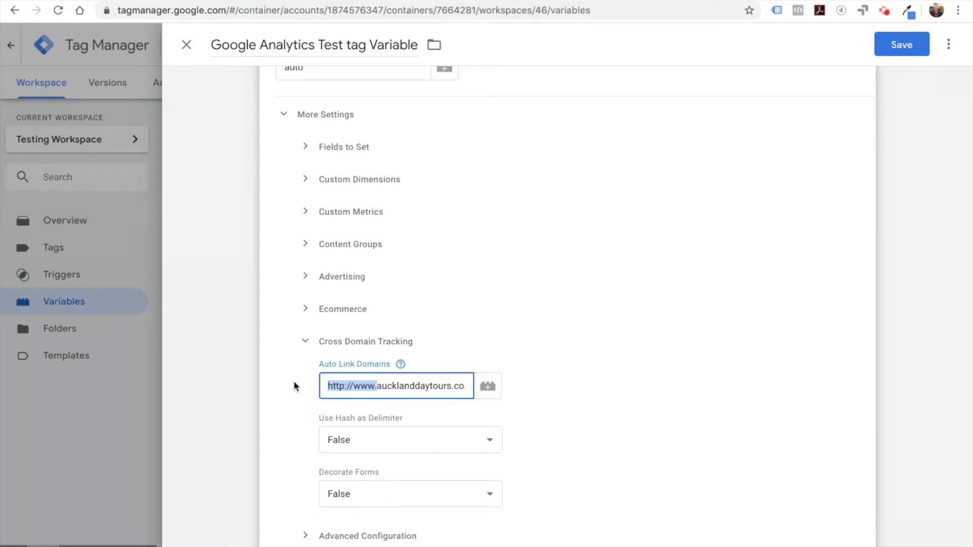
{"action": "key", "text": "BackSpace"}
{"action": "left_click", "coordinate": [446, 388]}
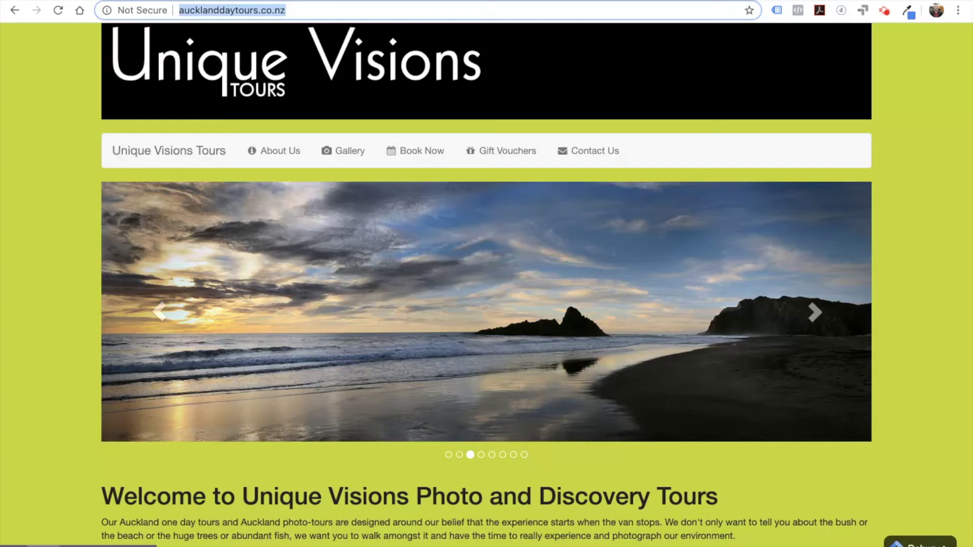
Open the tour website's Book Now page and copy its domain, obl.rtbslive.com, from the page address
{"action": "left_click", "coordinate": [414, 151]}
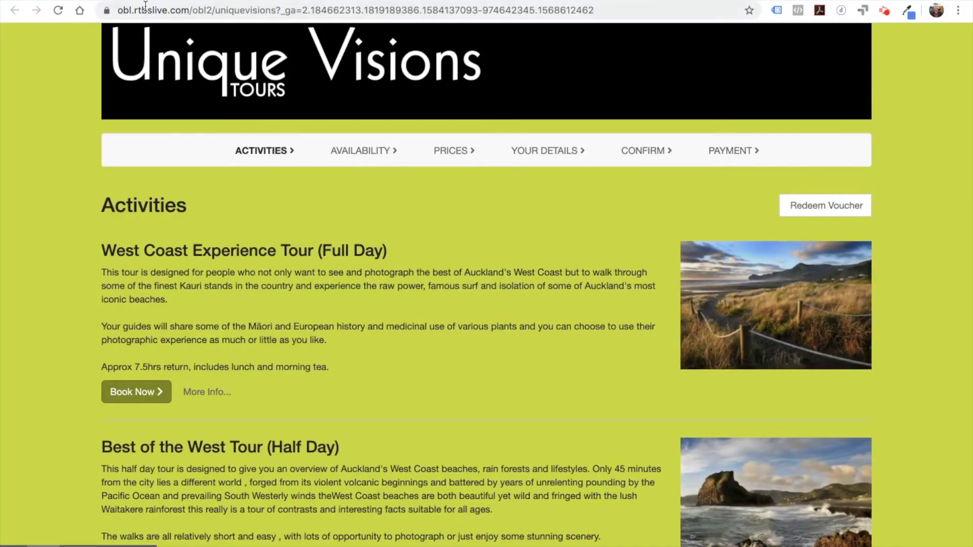
{"action": "left_click", "coordinate": [123, 10]}
{"action": "left_click_drag", "start_coordinate": [123, 11], "coordinate": [187, 11]}
{"action": "left_click", "coordinate": [186, 11]}
{"action": "left_click_drag", "start_coordinate": [221, 10], "coordinate": [151, 12]}
{"action": "key", "text": "ctrl+c"}
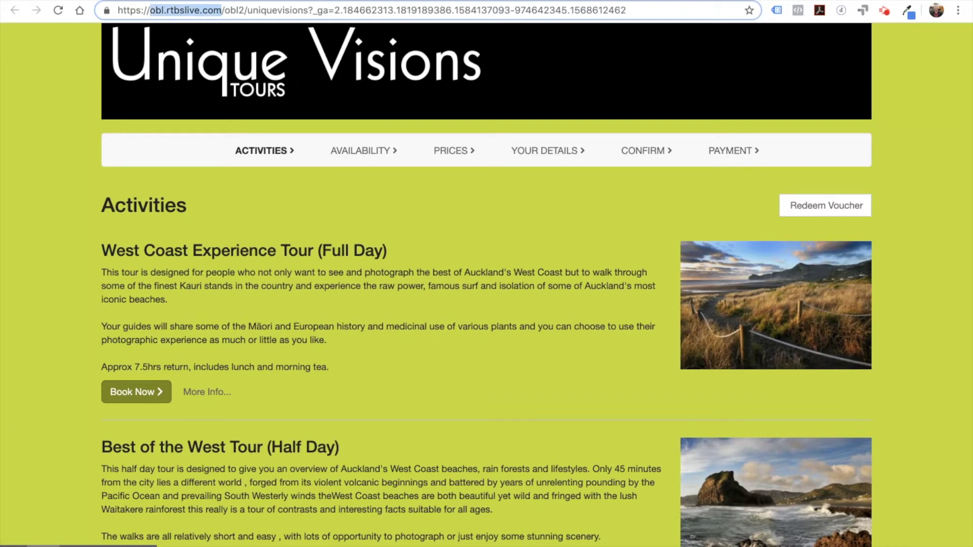
Back in Tag Manager, add obl.rtbslive.com as the second auto link domain and save the variable
{"action": "key", "text": "ctrl+shift+Tab"}
{"action": "key", "text": "ctrl+Tab"}
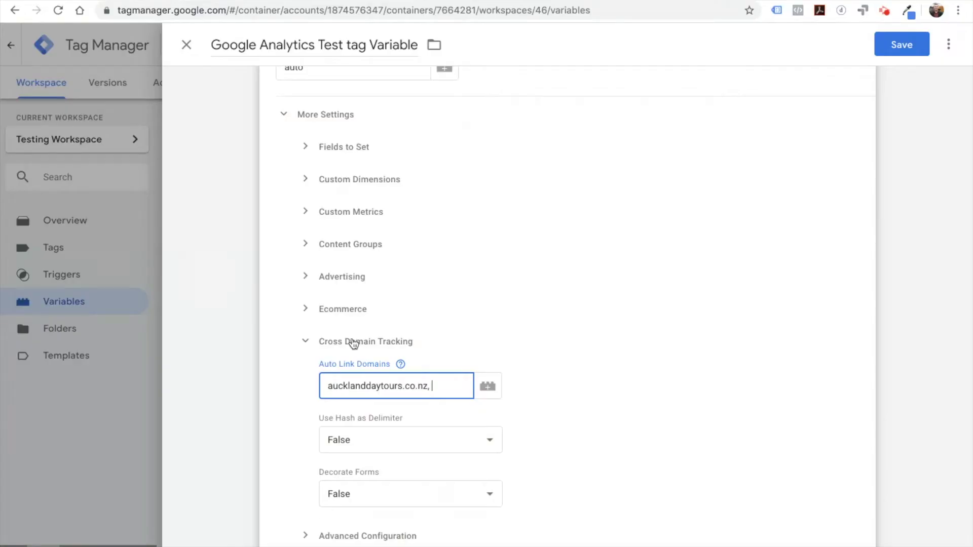
{"action": "key", "text": "ctrl+v"}
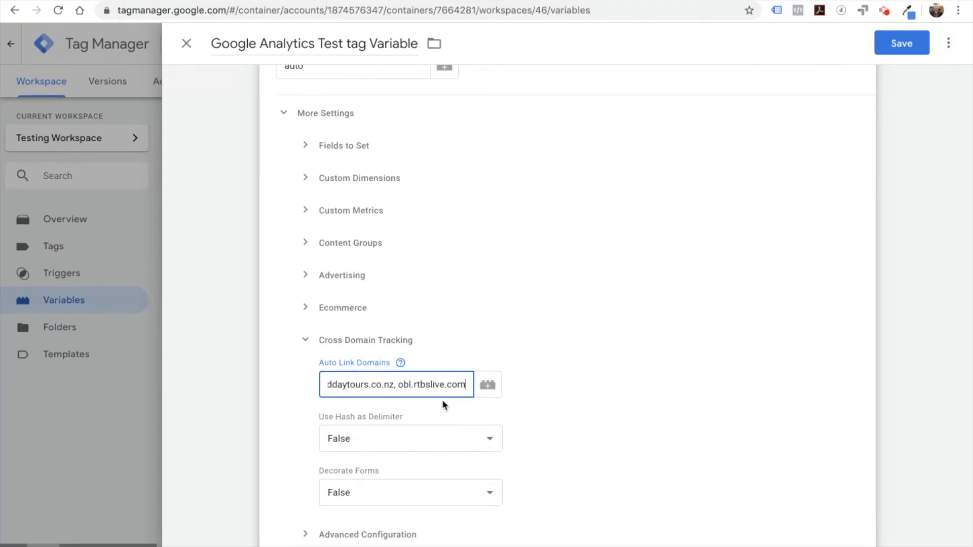
{"action": "left_click", "coordinate": [907, 45]}
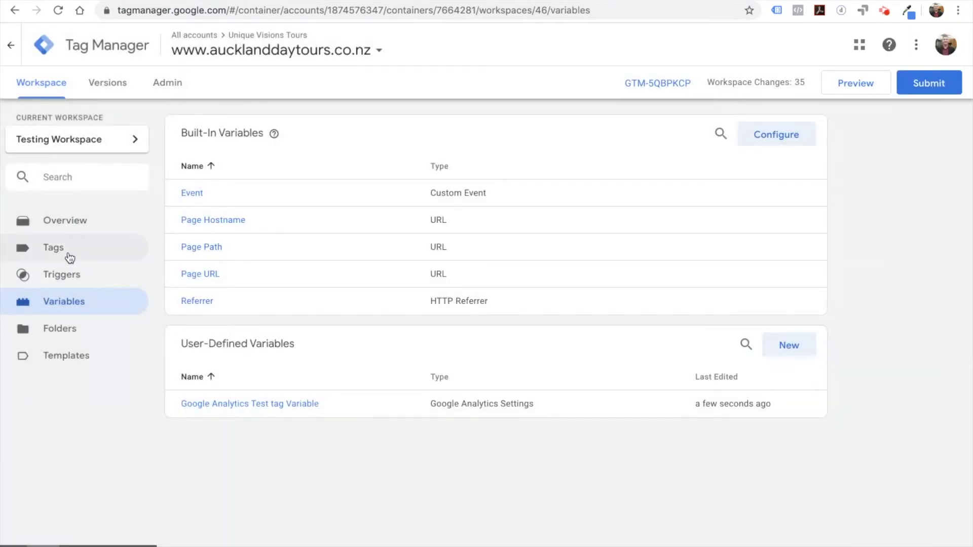
Create a new tag and name it "Page View Tag"
{"action": "left_click", "coordinate": [70, 257]}
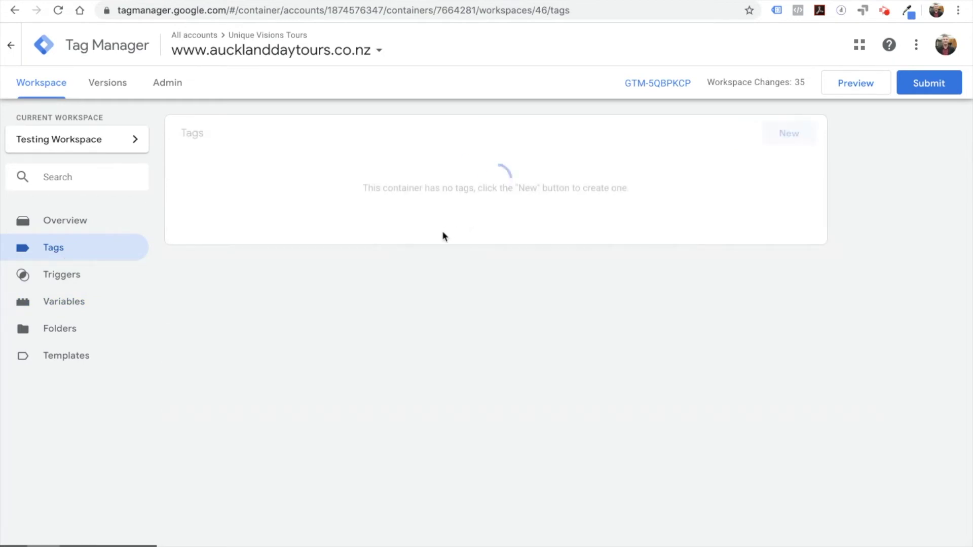
{"action": "left_click", "coordinate": [790, 135]}
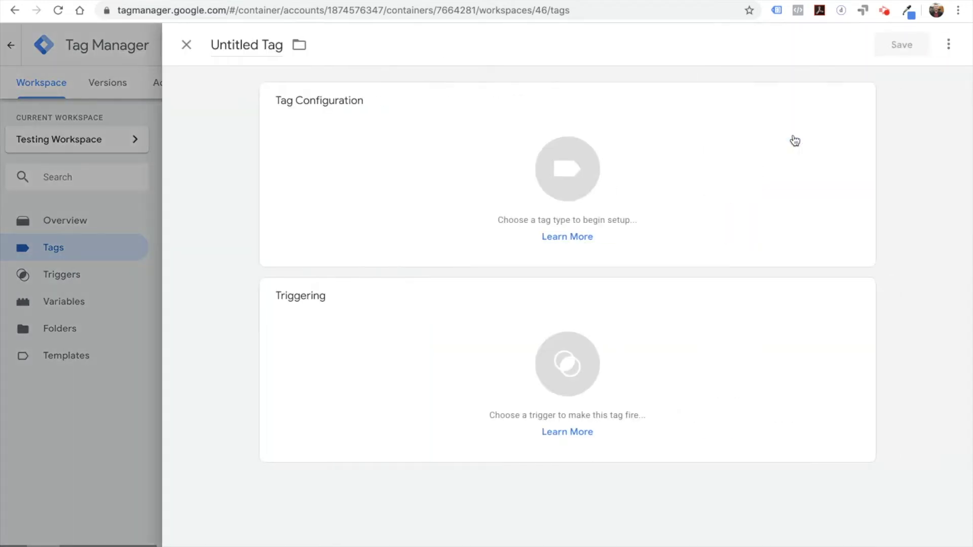
{"action": "left_click_drag", "start_coordinate": [256, 47], "coordinate": [211, 45]}
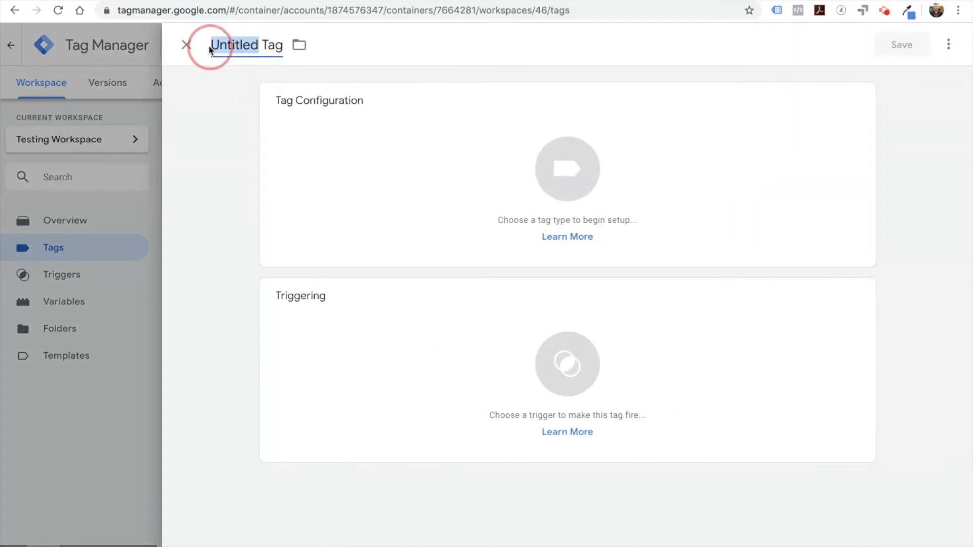
{"action": "type", "text": "P"}
{"action": "type", "text": "age Vi"}
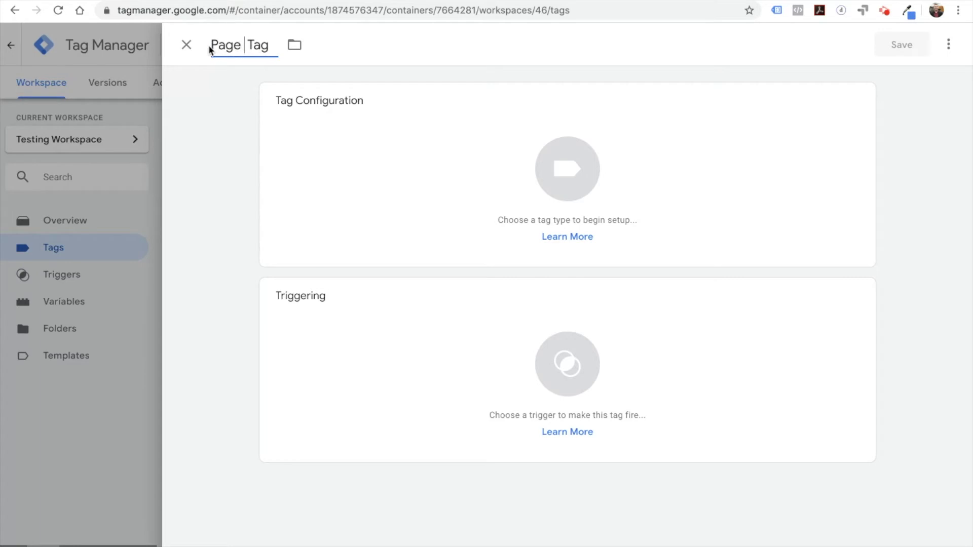
{"action": "type", "text": "ew"}
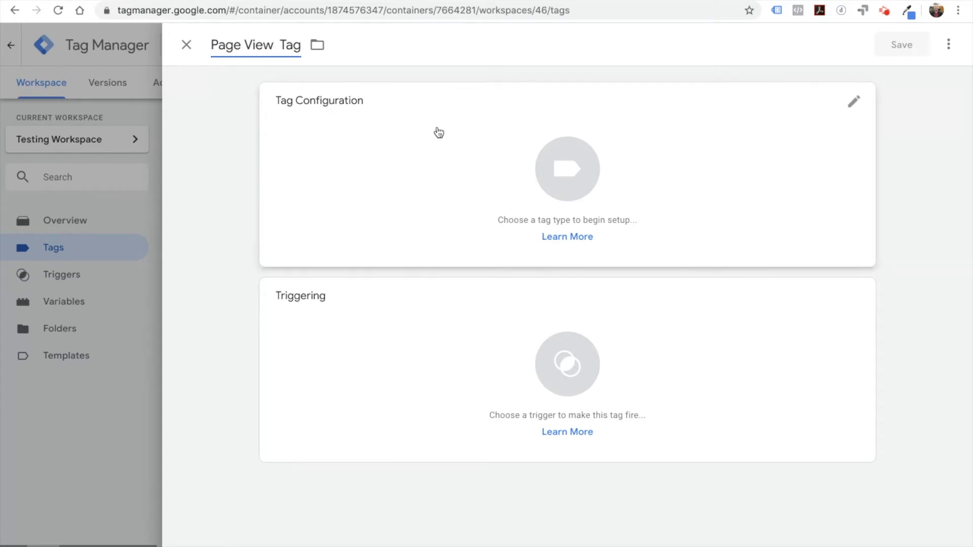
Configure the tag as Google Analytics: Universal Analytics with track type Page View and the {{Google Analytics Test tag Variable}} settings
{"action": "left_click", "coordinate": [539, 165]}
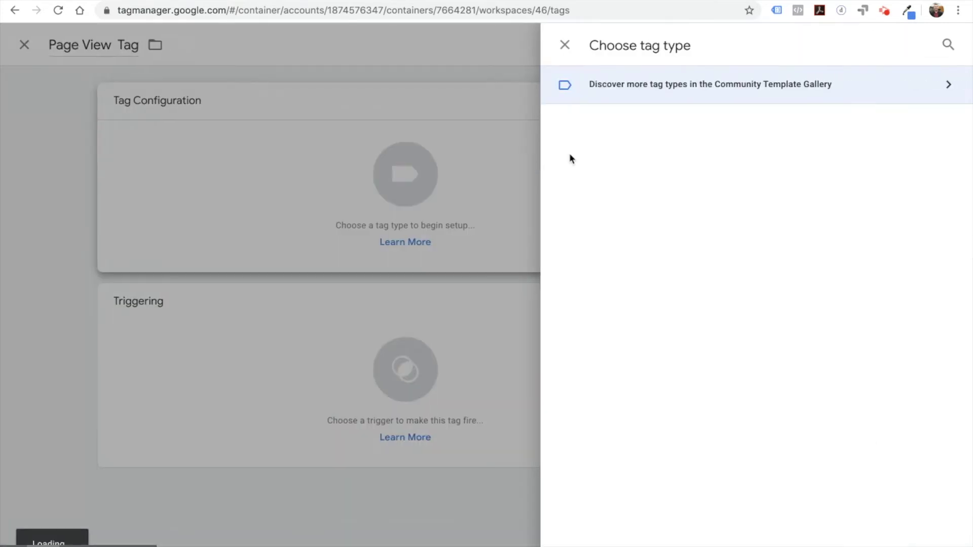
{"action": "left_click", "coordinate": [647, 168]}
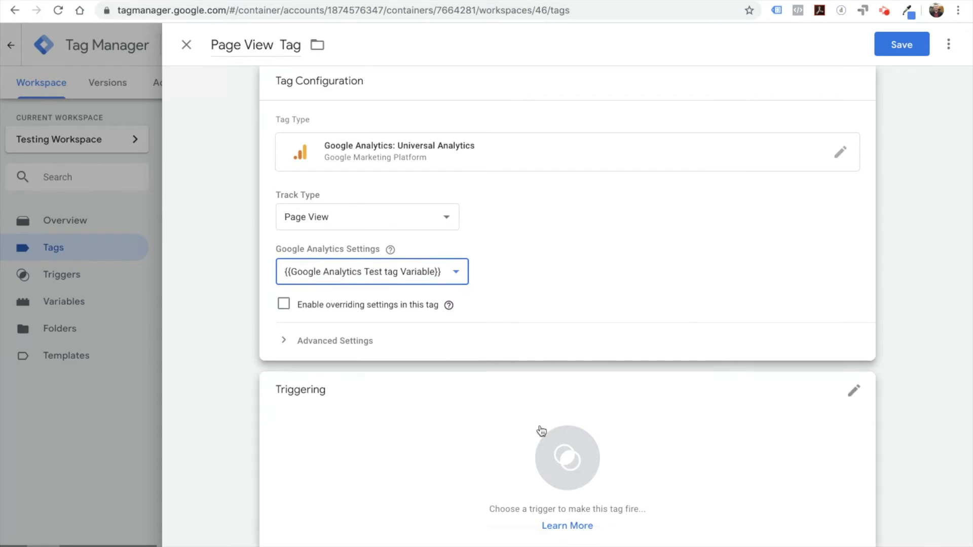
Set the Page View Tag to fire on the All Pages trigger and save the tag
{"action": "left_click", "coordinate": [543, 432]}
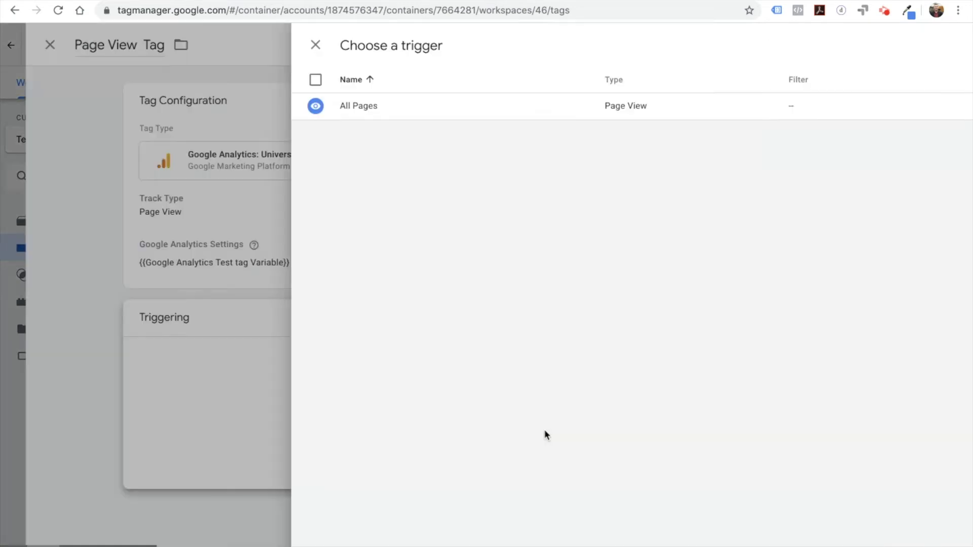
{"action": "left_click", "coordinate": [287, 106]}
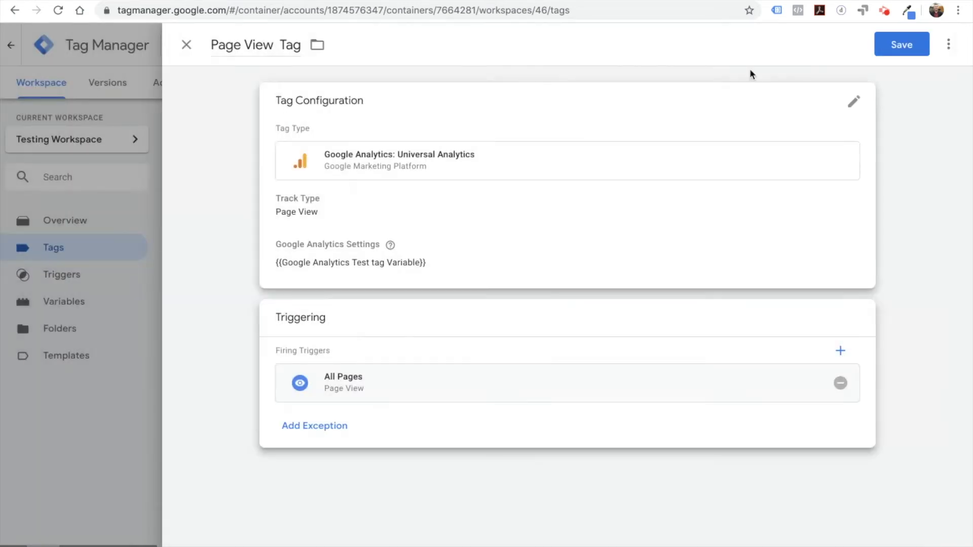
{"action": "left_click", "coordinate": [892, 44]}
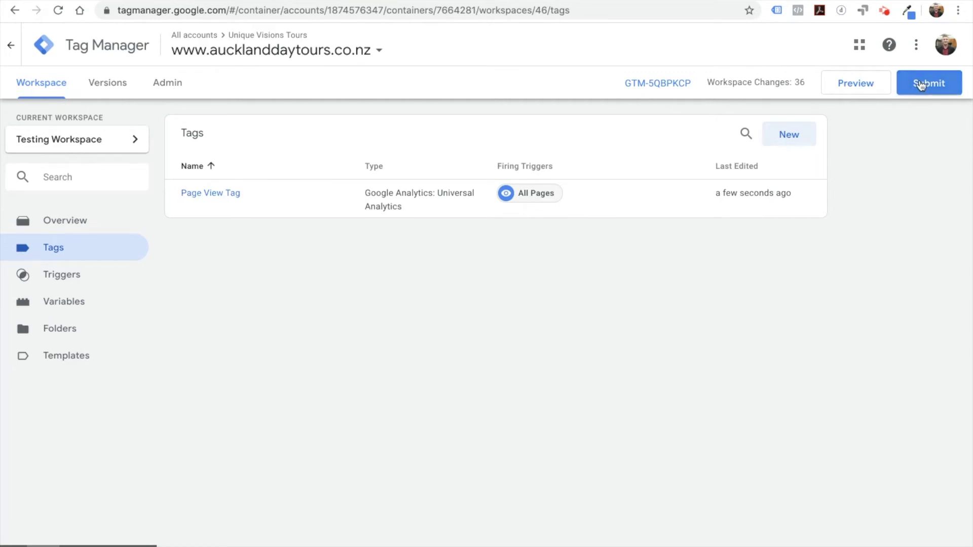
Start preview mode for the Testing Workspace and reload the aucklanddaytours.co.nz site with the debug pane
{"action": "left_click", "coordinate": [850, 87]}
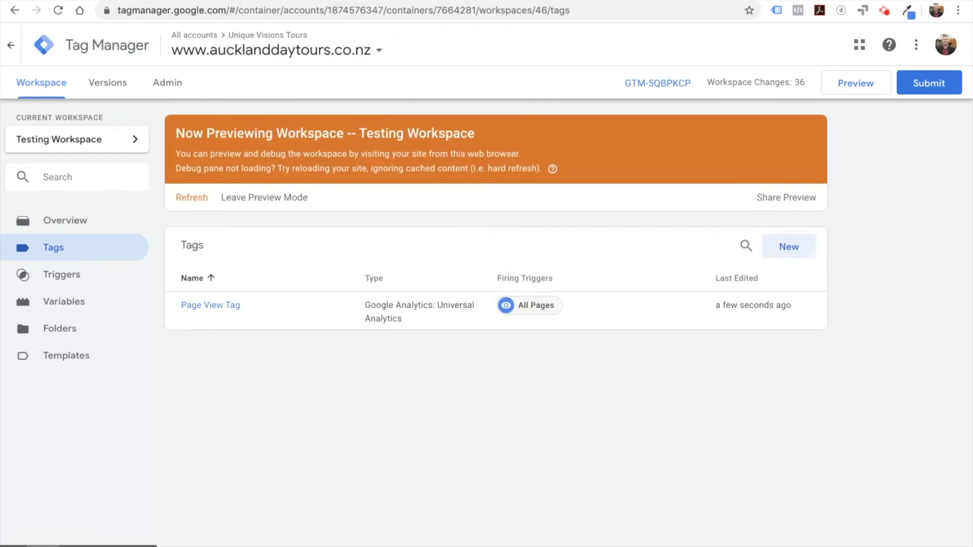
{"action": "key", "text": "ctrl+Tab"}
{"action": "left_click", "coordinate": [59, 10]}
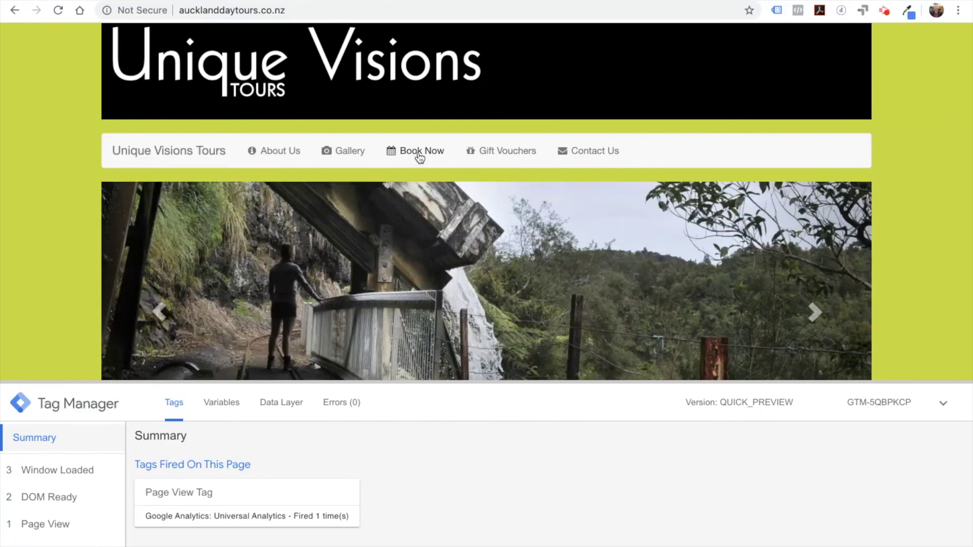
Follow the site's Book Now link and examine the _ga linker parameter in the booking page's address
{"action": "left_click", "coordinate": [419, 153]}
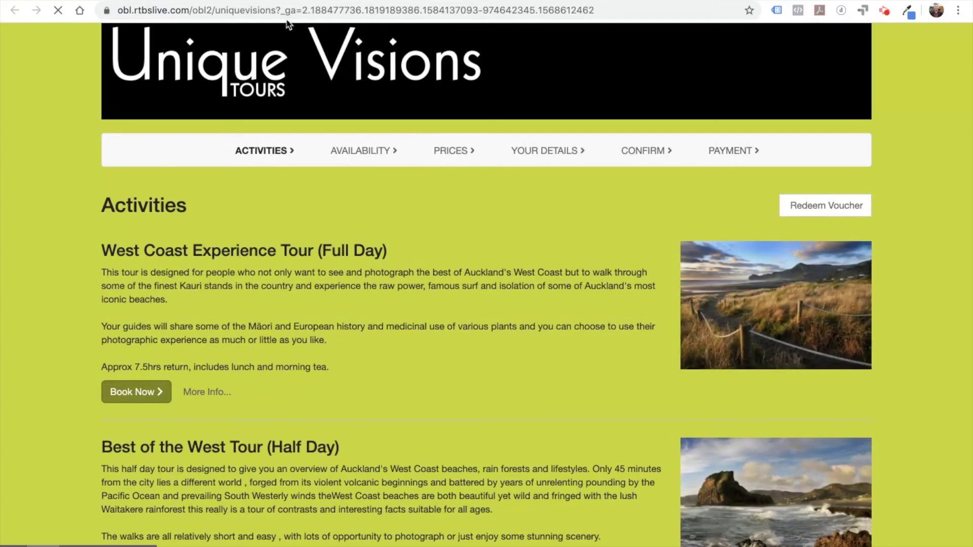
{"action": "left_click_drag", "start_coordinate": [282, 10], "coordinate": [604, 14]}
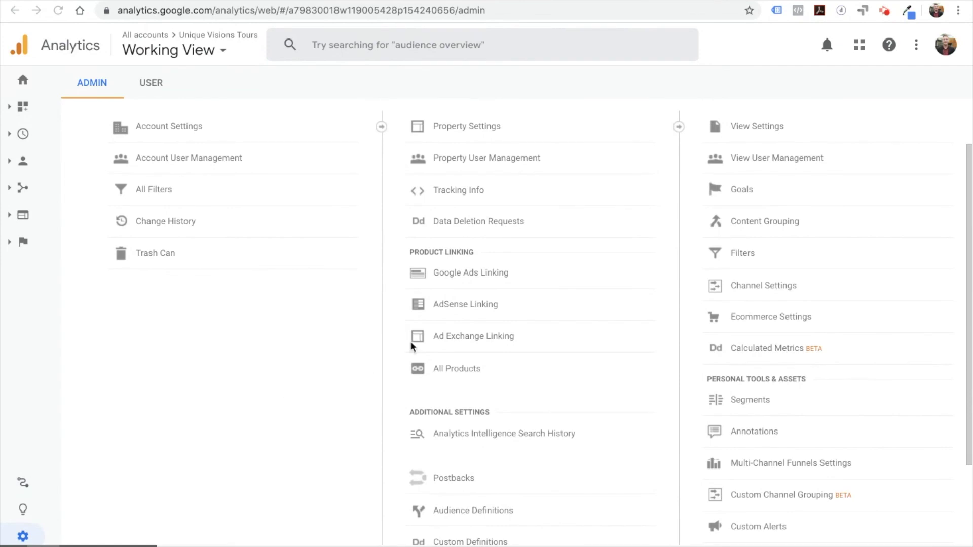
Switch to Google Analytics and start a new referral exclusion in the property's Tracking Info settings
{"action": "scroll", "coordinate": [465, 320], "scroll_direction": "down", "scroll_amount": 1}
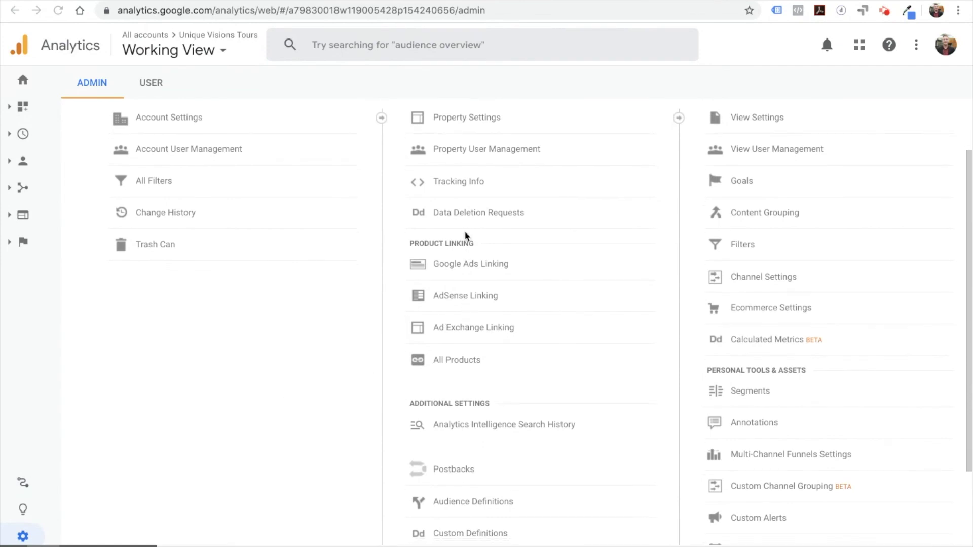
{"action": "left_click", "coordinate": [459, 186]}
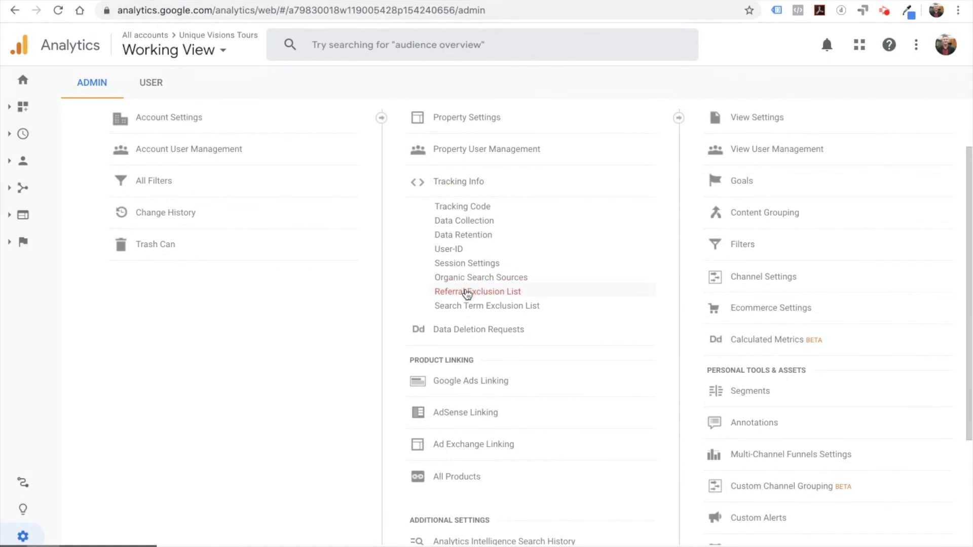
{"action": "left_click", "coordinate": [466, 292]}
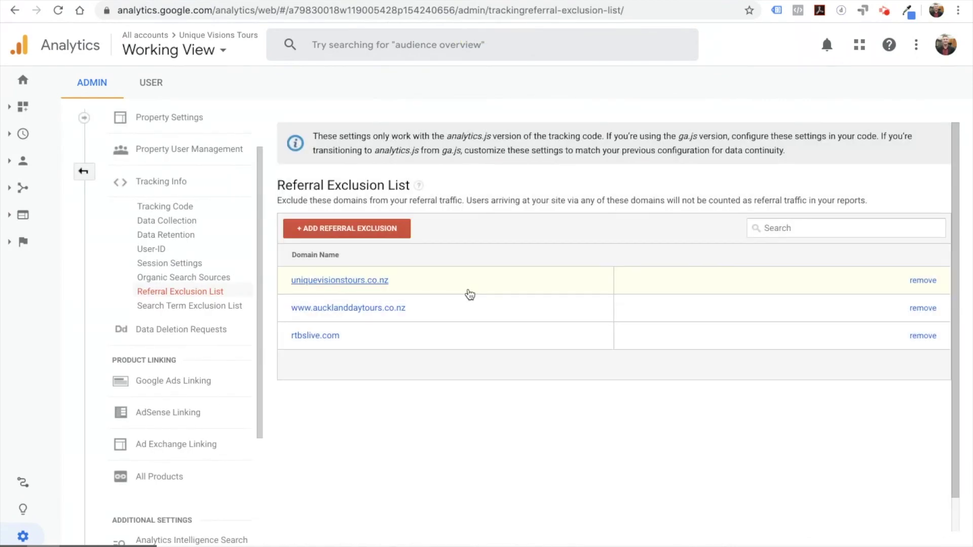
{"action": "left_click", "coordinate": [379, 231]}
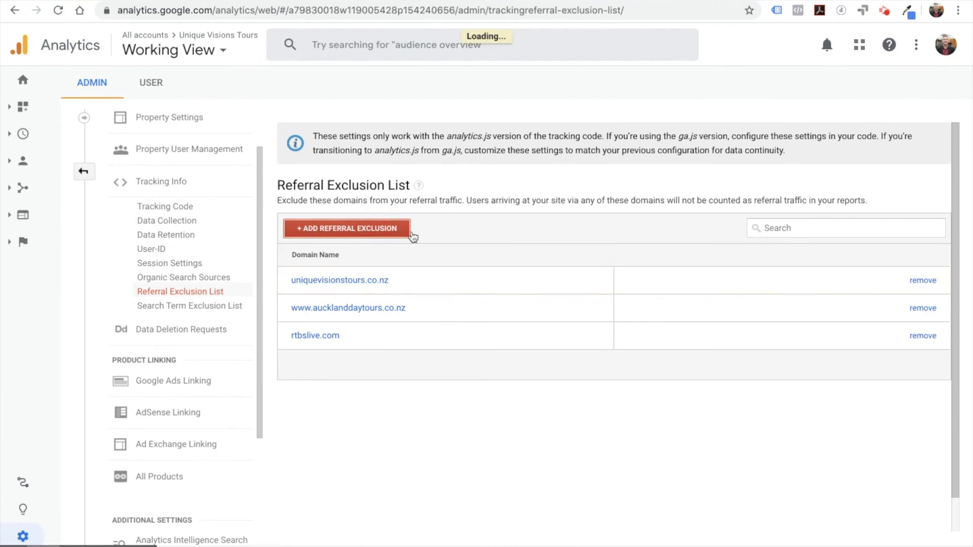
{"action": "left_click", "coordinate": [425, 241]}
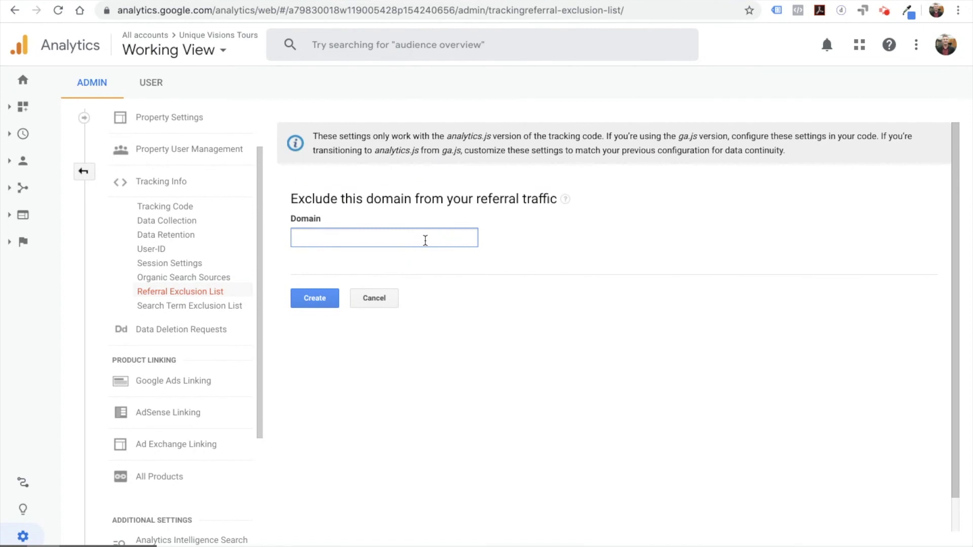
Copy the domain aucklanddaytours.co.nz from the tour website's address and return to the referral exclusion form
{"action": "left_click", "coordinate": [268, 1]}
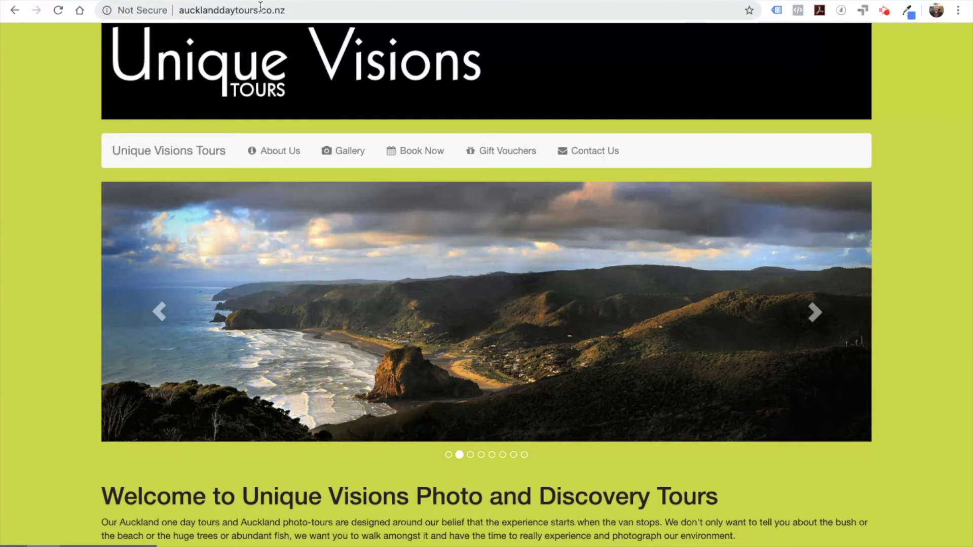
{"action": "left_click", "coordinate": [261, 7]}
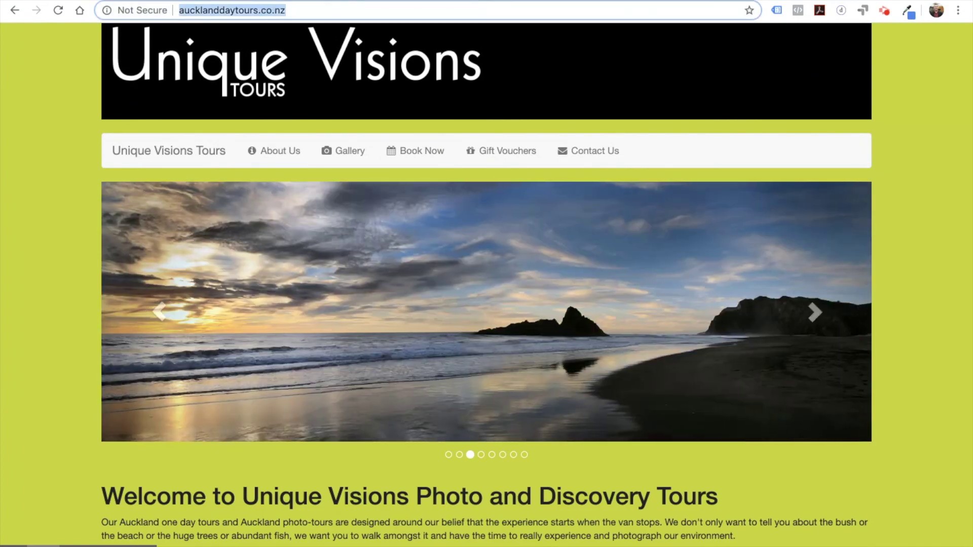
{"action": "left_click", "coordinate": [350, 0]}
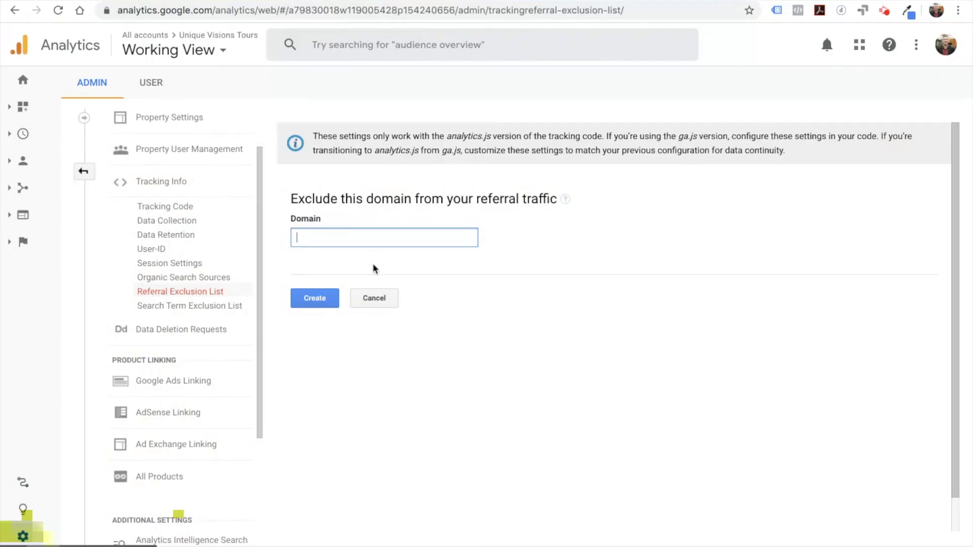